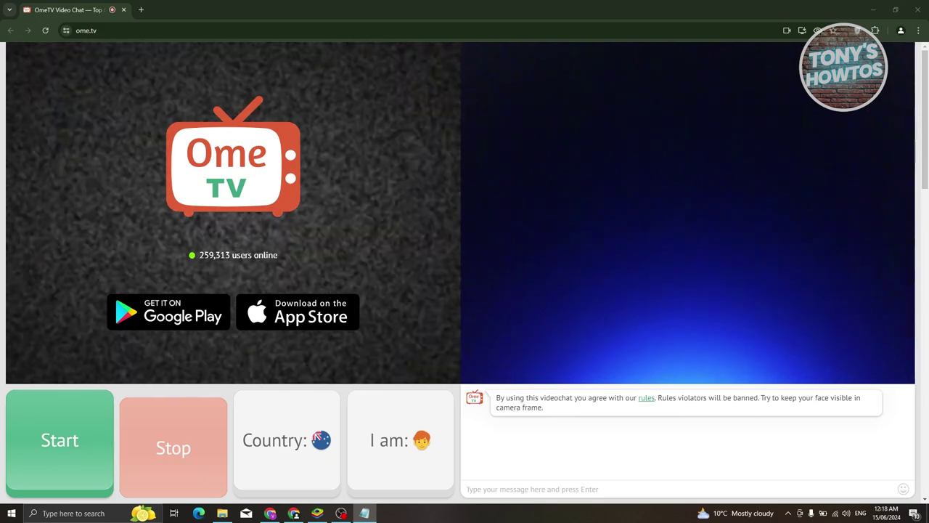
- Browse the country filter list and the gender choices, leaving both unchanged
{"action": "mouse_move", "coordinate": [359, 133]}
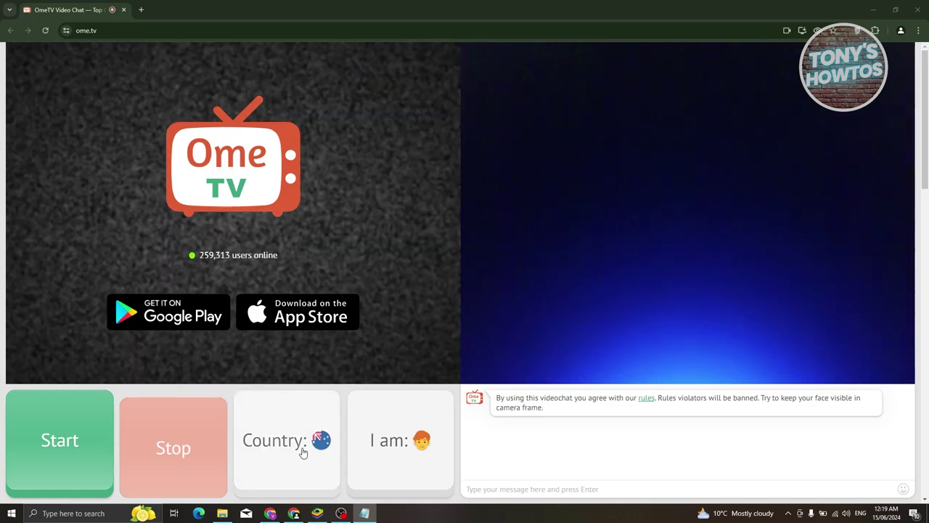
{"action": "left_click", "coordinate": [304, 447]}
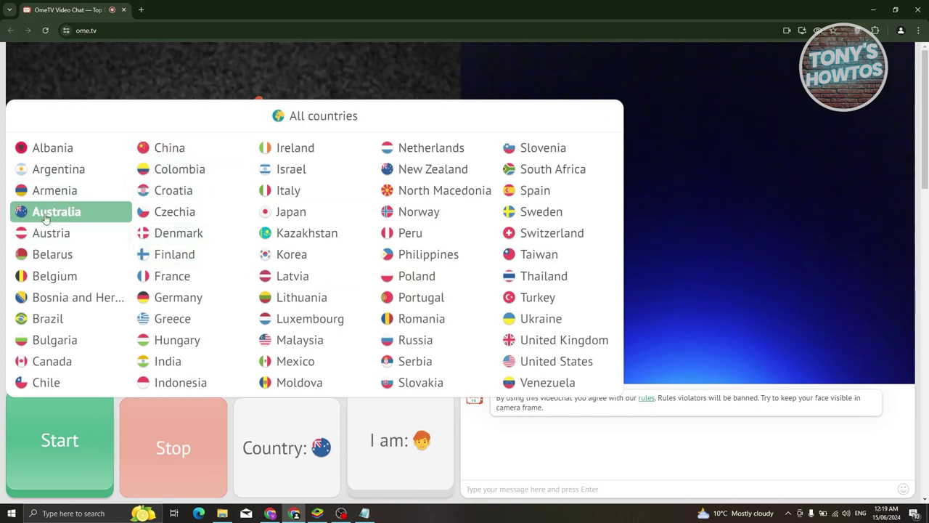
{"action": "scroll", "coordinate": [239, 312], "scroll_direction": "down", "scroll_amount": 1}
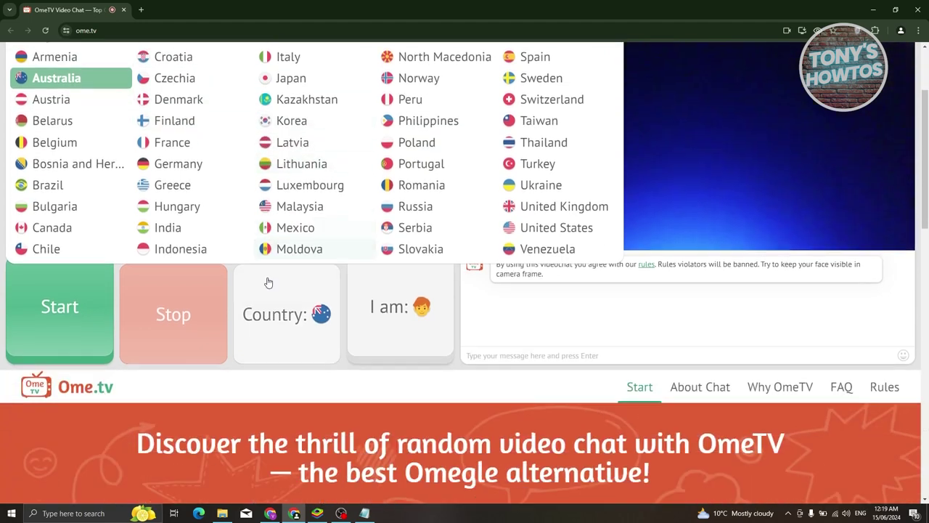
{"action": "scroll", "coordinate": [236, 354], "scroll_direction": "up", "scroll_amount": 1}
{"action": "left_click", "coordinate": [486, 463]}
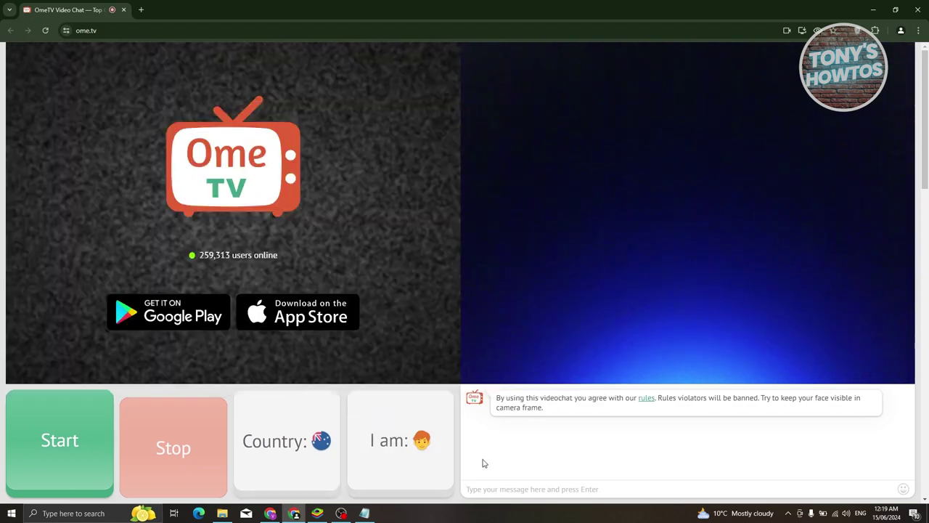
{"action": "left_click", "coordinate": [389, 436]}
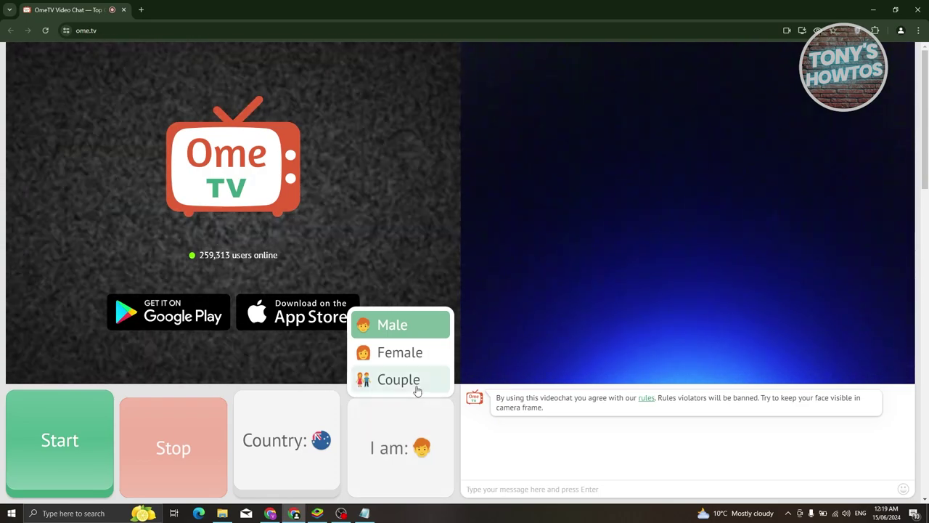
{"action": "left_click", "coordinate": [468, 438]}
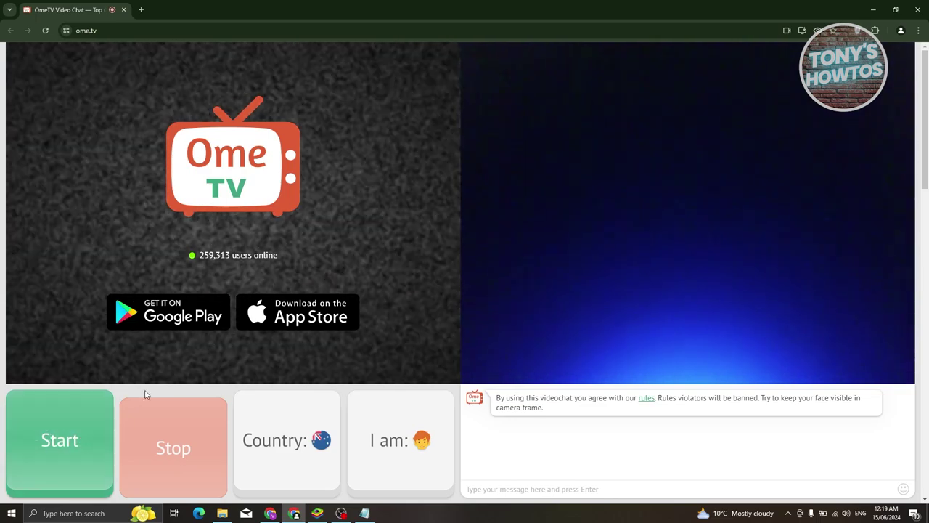
- Switch the chat page to full screen, then exit back with Escape
{"action": "mouse_move", "coordinate": [193, 387]}
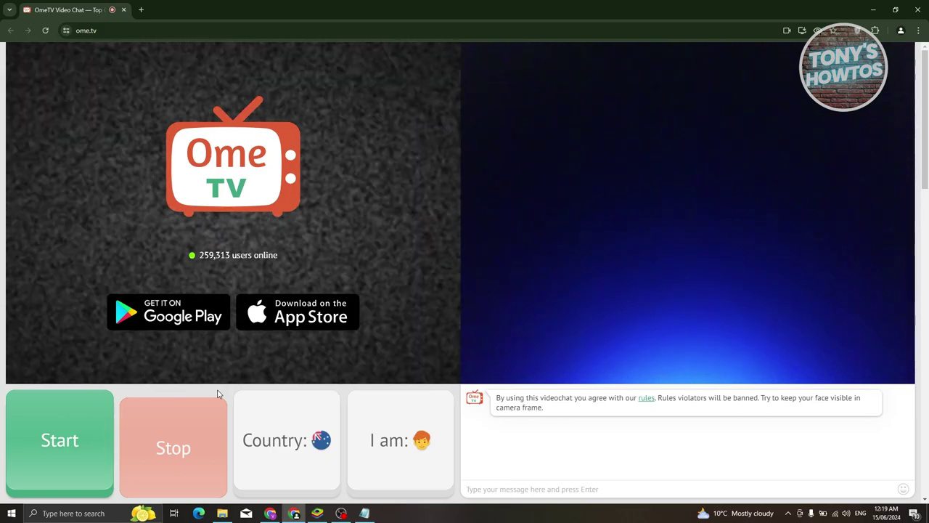
{"action": "mouse_move", "coordinate": [567, 210]}
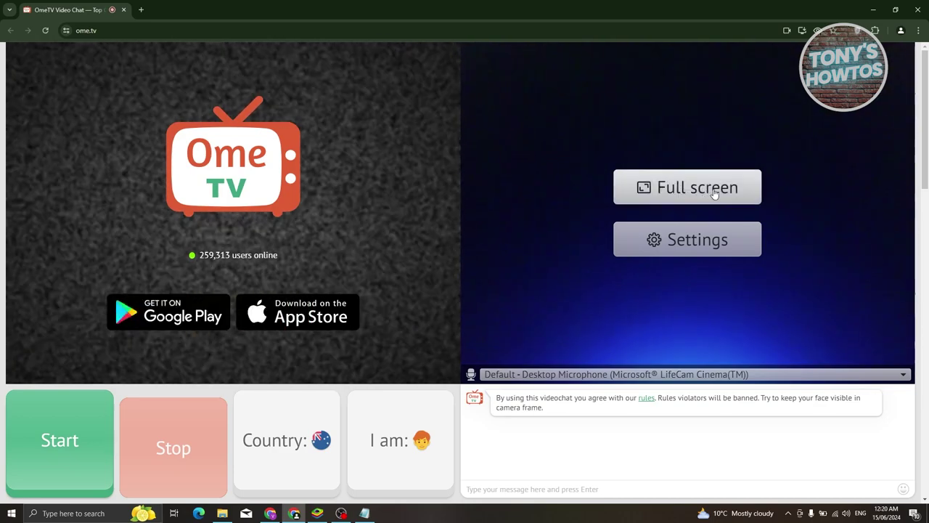
{"action": "left_click", "coordinate": [715, 190]}
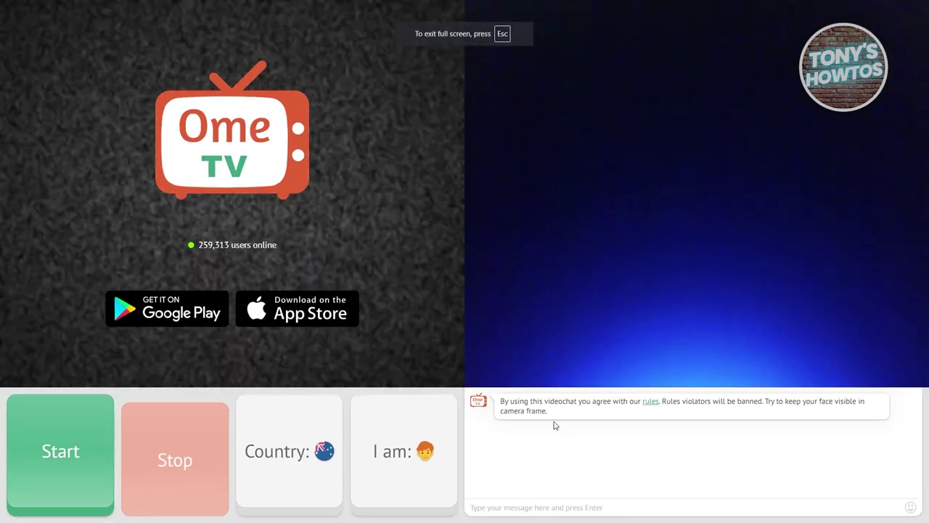
{"action": "mouse_move", "coordinate": [597, 363]}
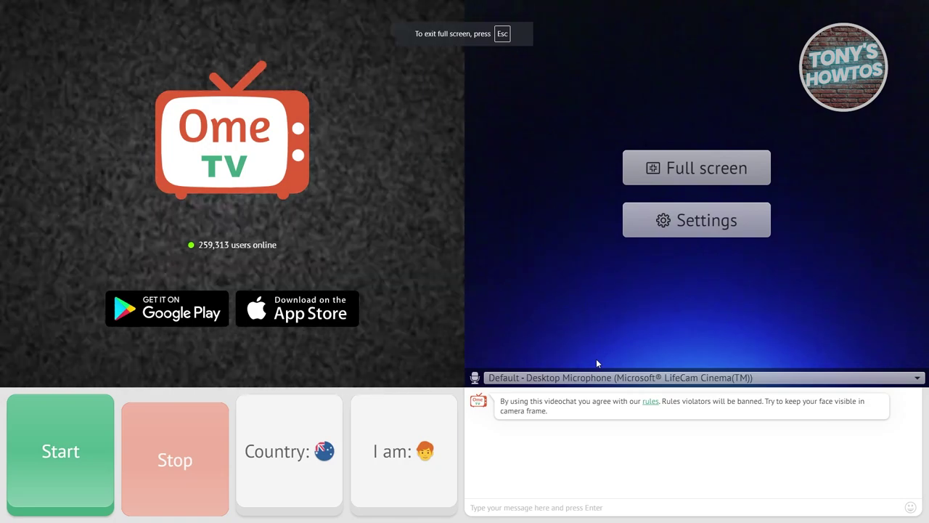
{"action": "key", "text": "Escape"}
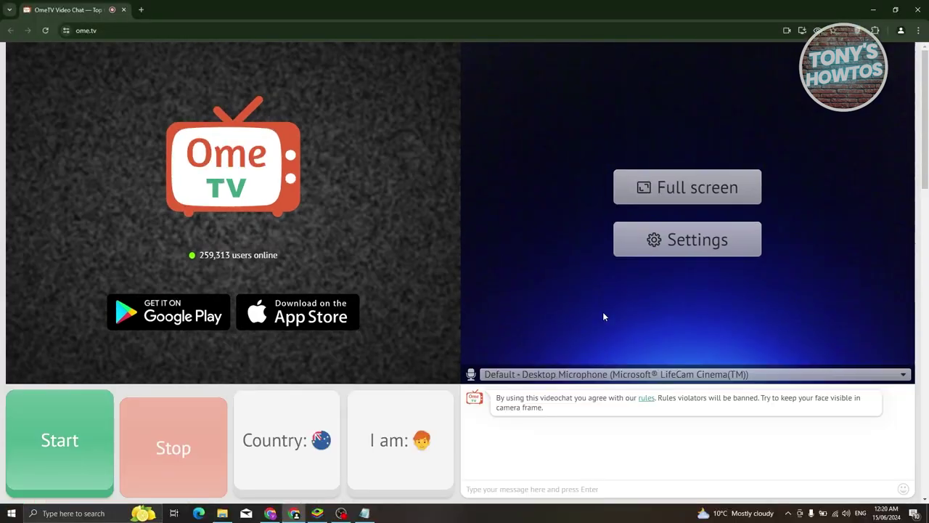
- Review the chat settings, keeping gender Male and interface language English
{"action": "left_click", "coordinate": [690, 247]}
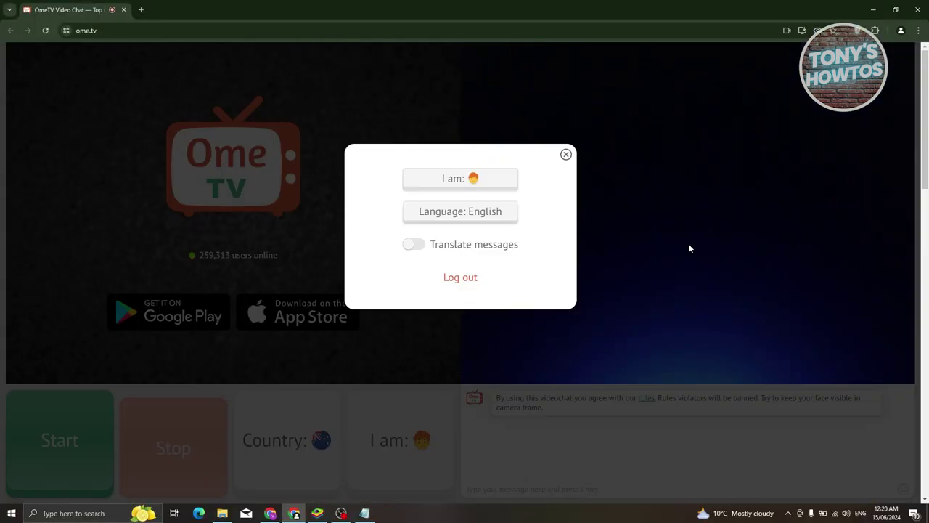
{"action": "left_click", "coordinate": [476, 178]}
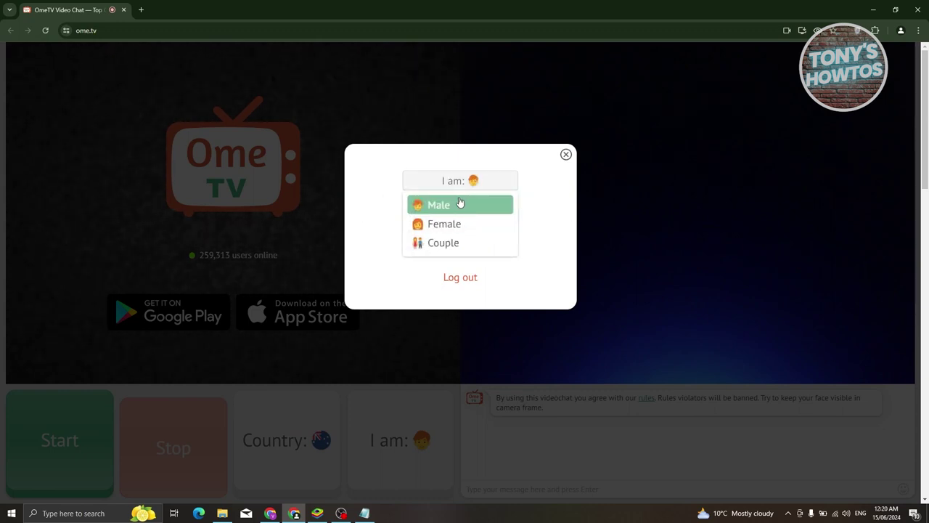
{"action": "left_click", "coordinate": [561, 205]}
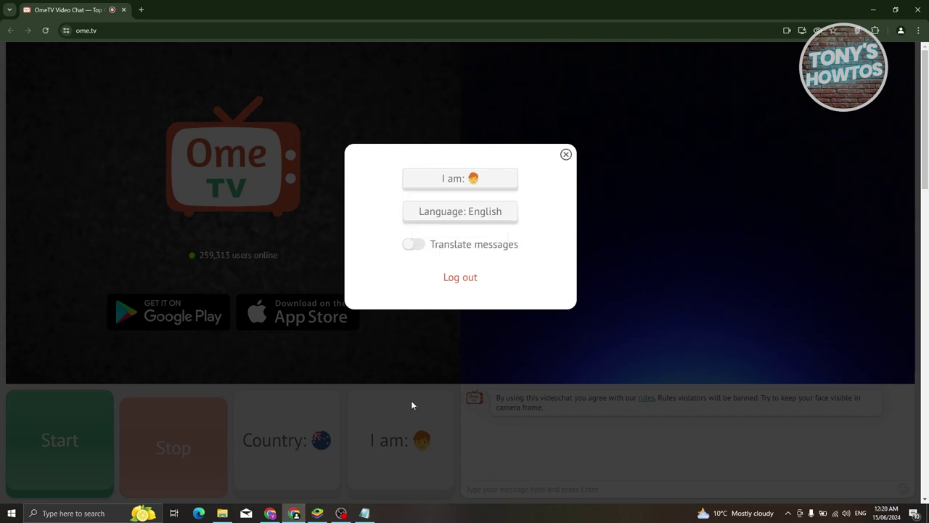
{"action": "left_click", "coordinate": [473, 217]}
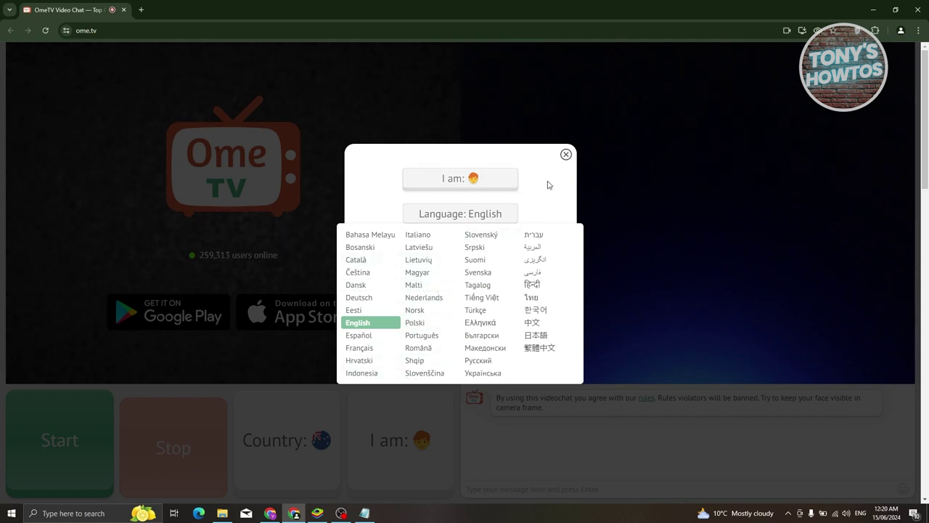
{"action": "left_click", "coordinate": [548, 184]}
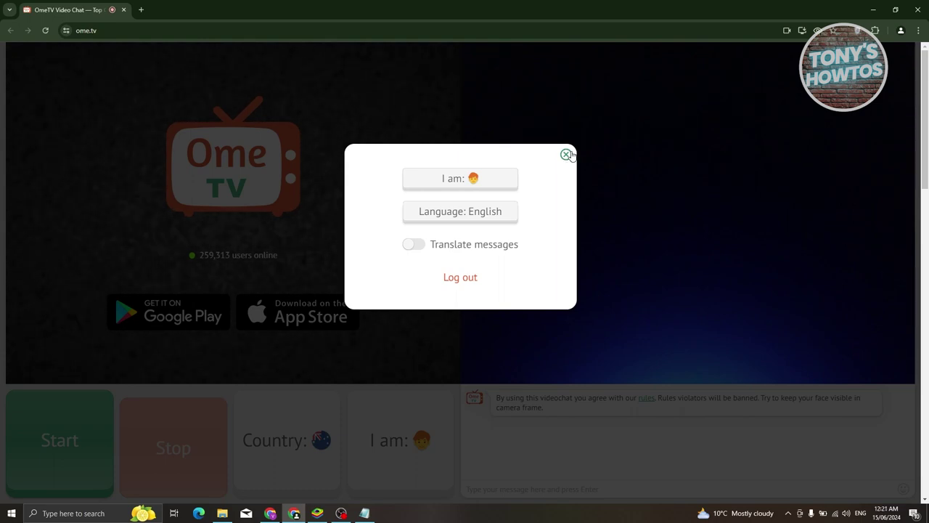
{"action": "left_click", "coordinate": [566, 155]}
{"action": "left_click", "coordinate": [704, 249]}
{"action": "left_click", "coordinate": [566, 155]}
- Look through the available microphones and keep the default one
{"action": "mouse_move", "coordinate": [504, 289]}
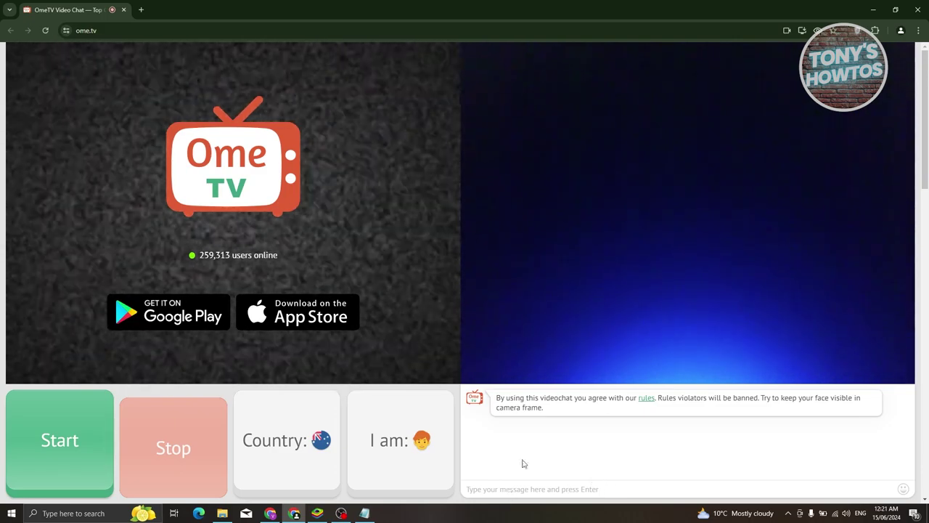
{"action": "mouse_move", "coordinate": [604, 276]}
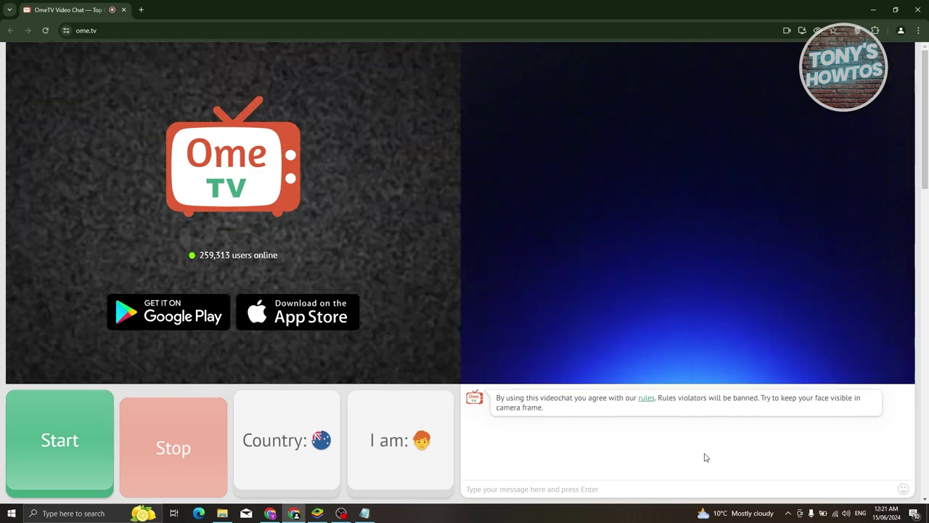
{"action": "mouse_move", "coordinate": [562, 366]}
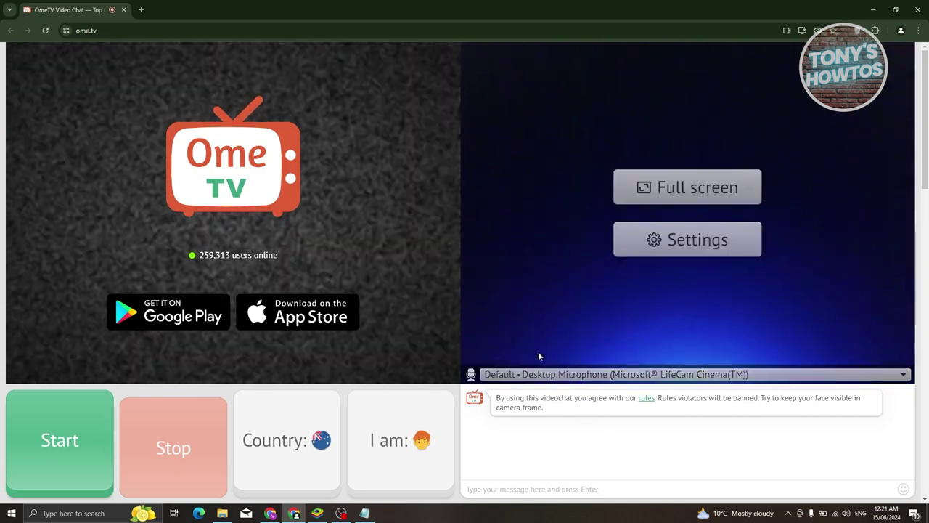
{"action": "left_click", "coordinate": [521, 376]}
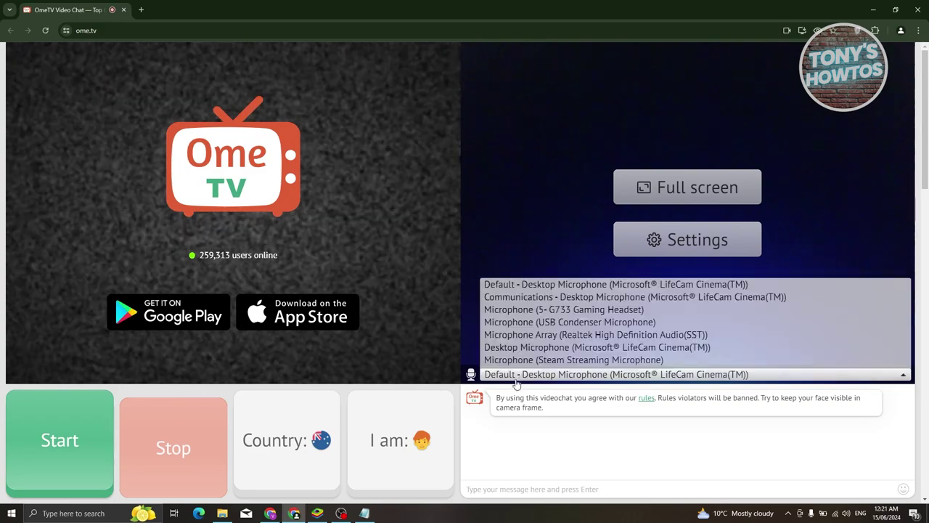
{"action": "left_click", "coordinate": [519, 376]}
{"action": "left_click", "coordinate": [519, 376]}
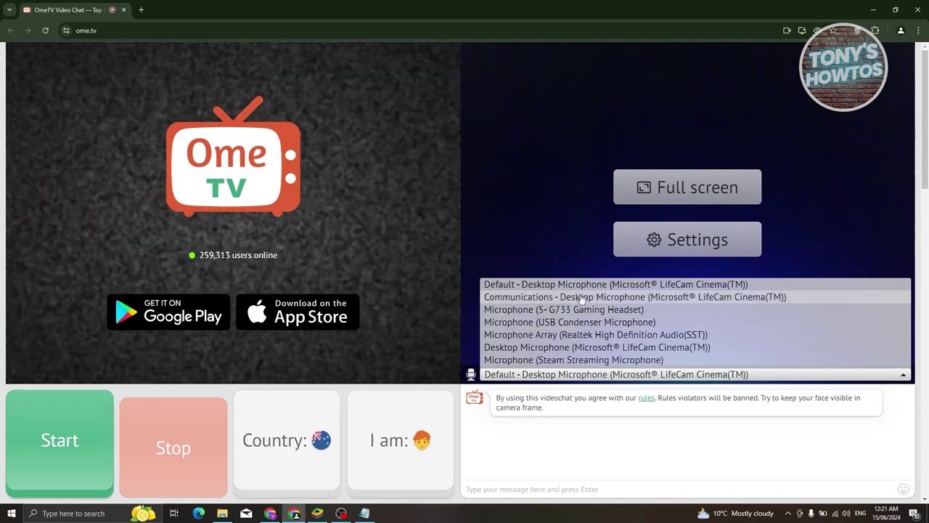
{"action": "left_click", "coordinate": [523, 374]}
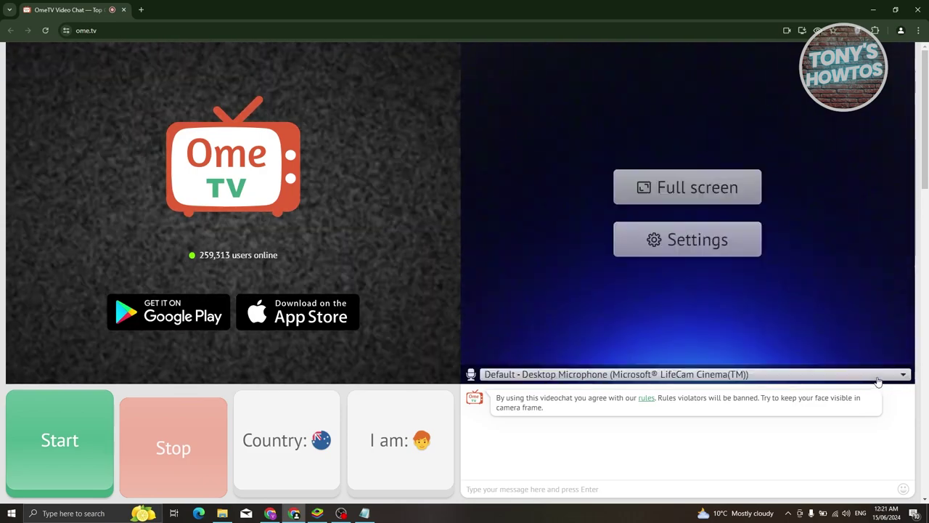
{"action": "mouse_move", "coordinate": [501, 381]}
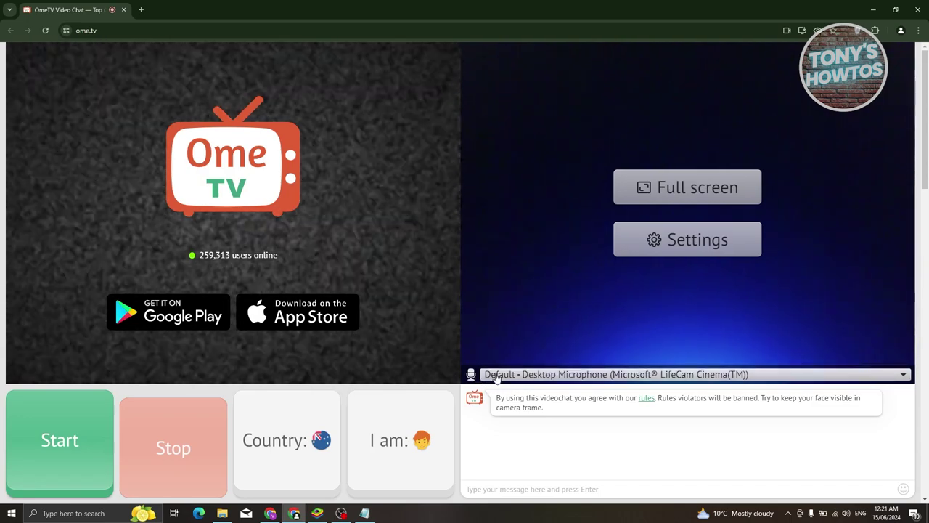
{"action": "left_click", "coordinate": [499, 376]}
{"action": "key", "text": "Escape"}
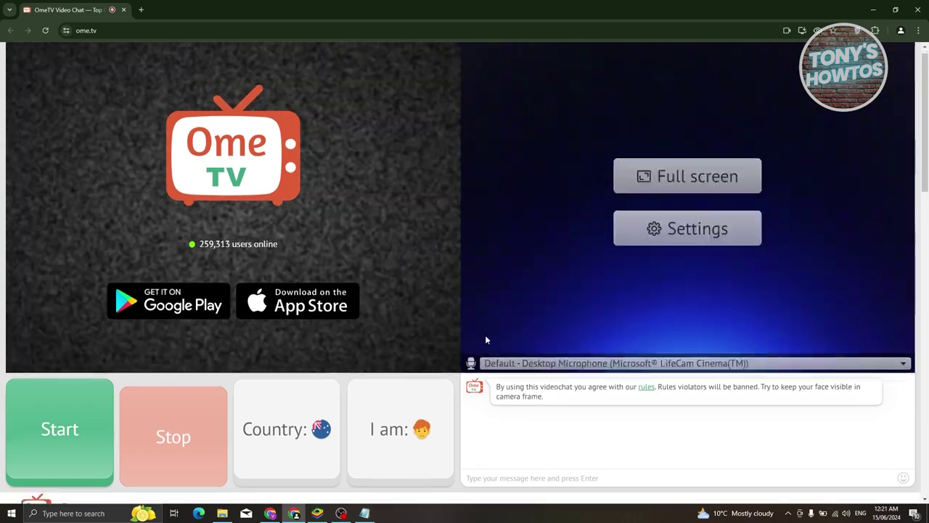
- Browse the About Chat, Why OmeTV and FAQ pages, finishing on Chat Rules
{"action": "scroll", "coordinate": [485, 335], "scroll_direction": "down", "scroll_amount": 3}
{"action": "scroll", "coordinate": [488, 339], "scroll_direction": "down", "scroll_amount": 2}
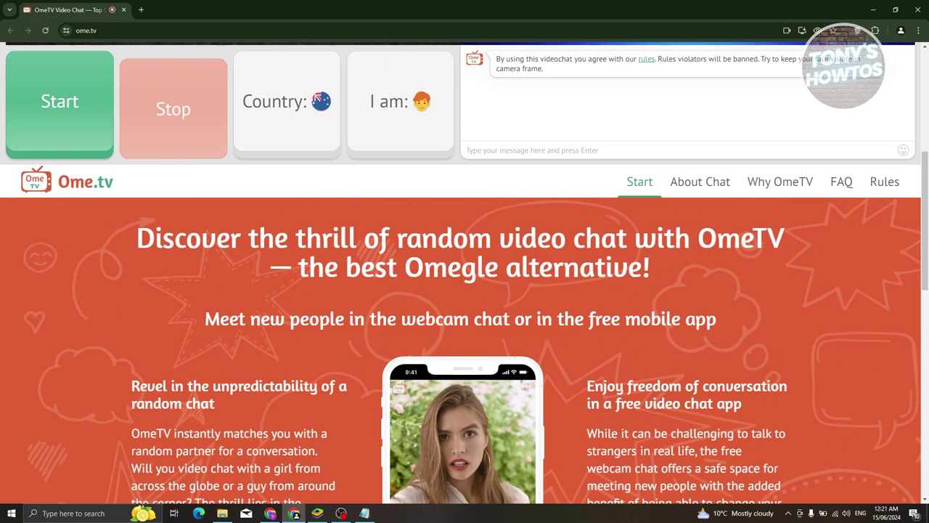
{"action": "left_click", "coordinate": [710, 187]}
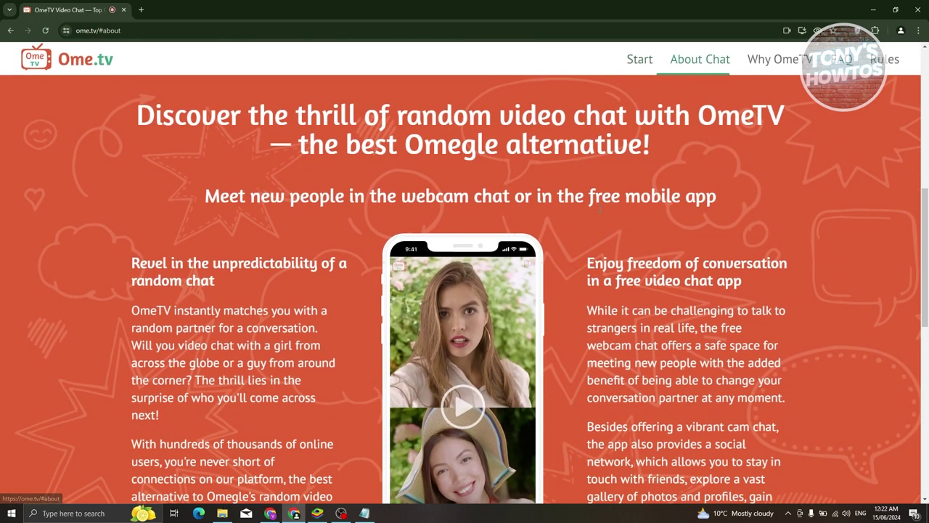
{"action": "scroll", "coordinate": [726, 174], "scroll_direction": "up", "scroll_amount": 2}
{"action": "left_click", "coordinate": [791, 153]}
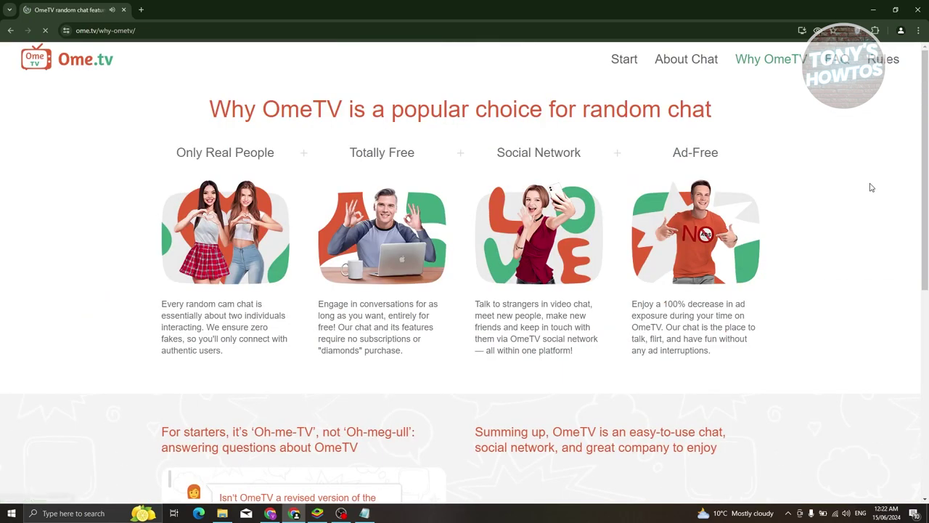
{"action": "left_click", "coordinate": [838, 61]}
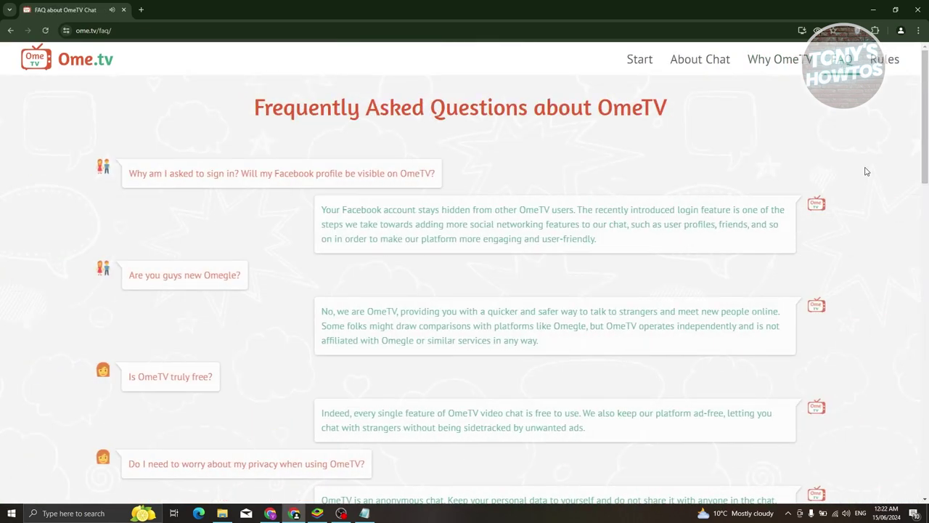
{"action": "left_click", "coordinate": [885, 61]}
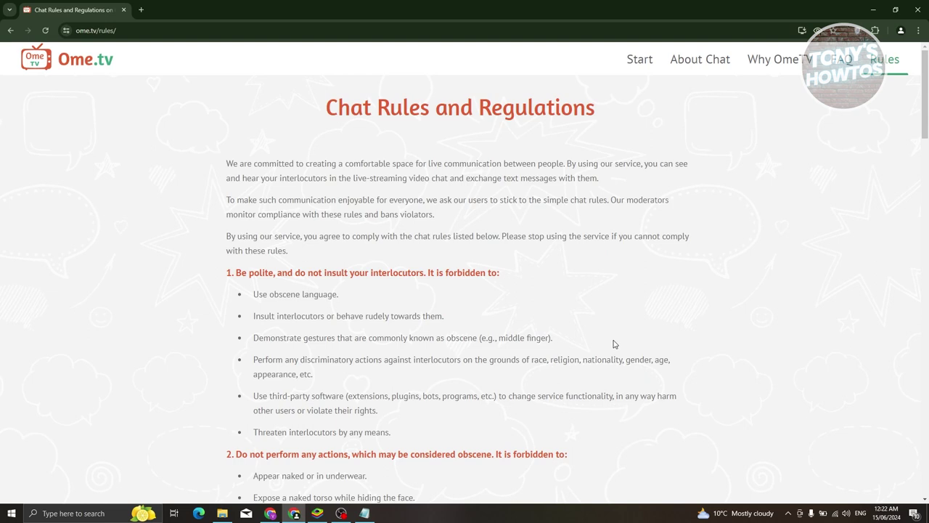
- Scroll down the Rules page, then return to the video chat at ome.tv/#app
{"action": "scroll", "coordinate": [608, 342], "scroll_direction": "down", "scroll_amount": 10}
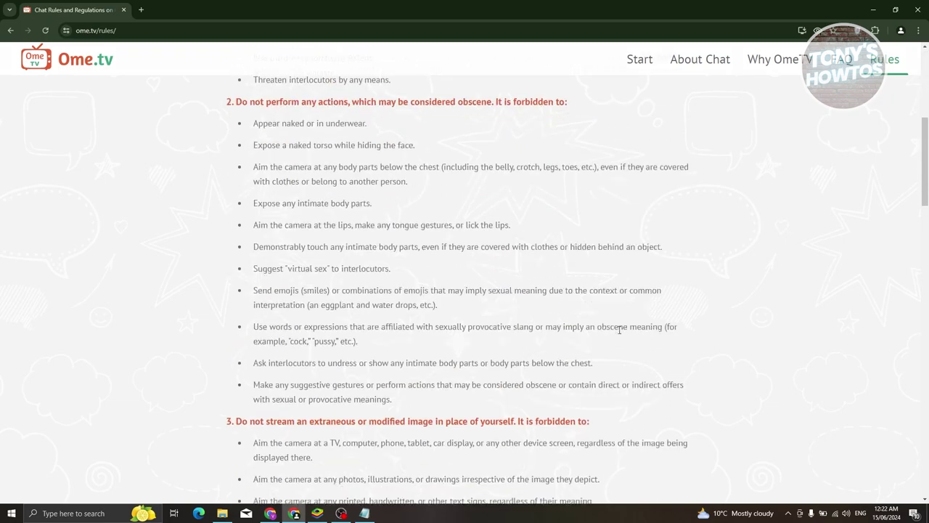
{"action": "scroll", "coordinate": [628, 356], "scroll_direction": "down", "scroll_amount": 12}
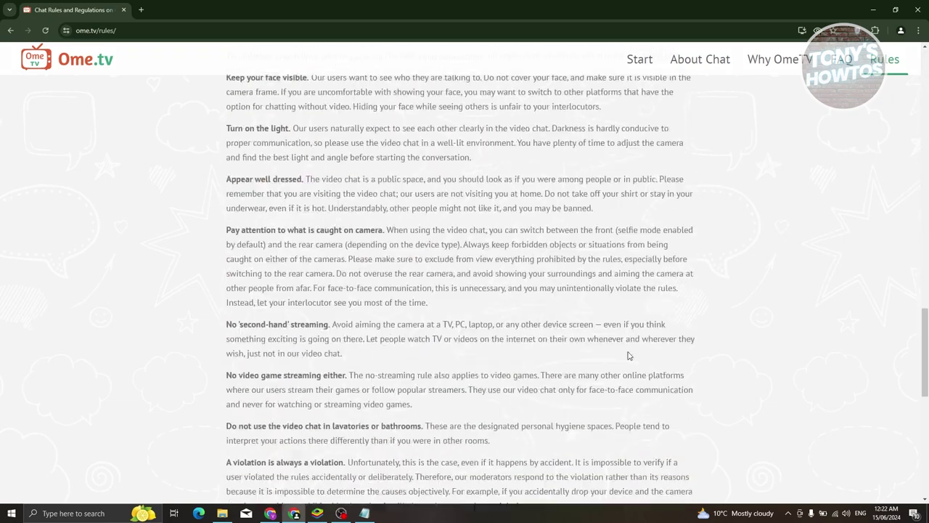
{"action": "left_click", "coordinate": [639, 59]}
{"action": "mouse_move", "coordinate": [646, 294]}
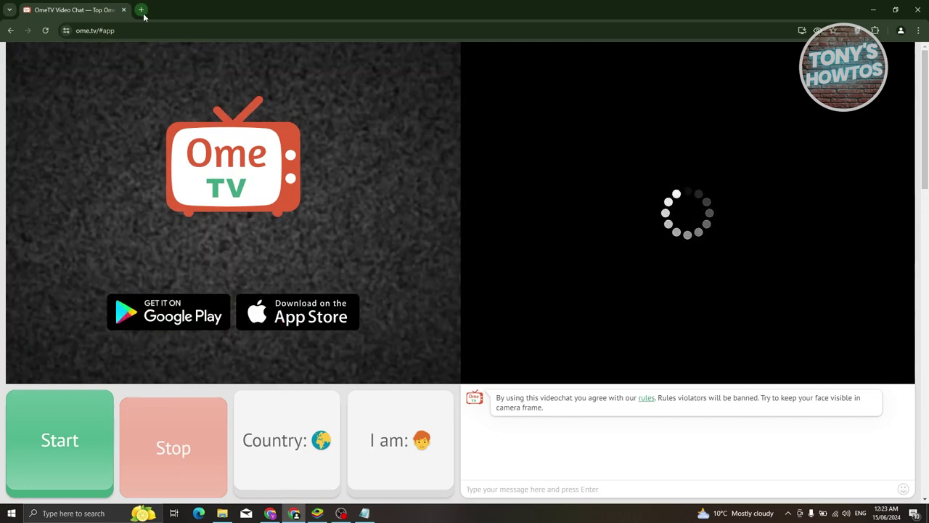
{"action": "mouse_move", "coordinate": [70, 151]}
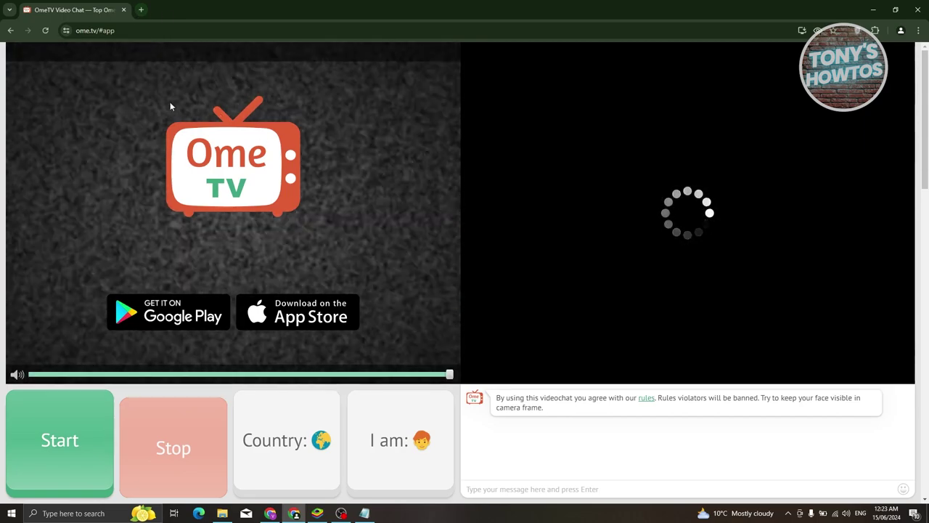
{"action": "mouse_move", "coordinate": [635, 225]}
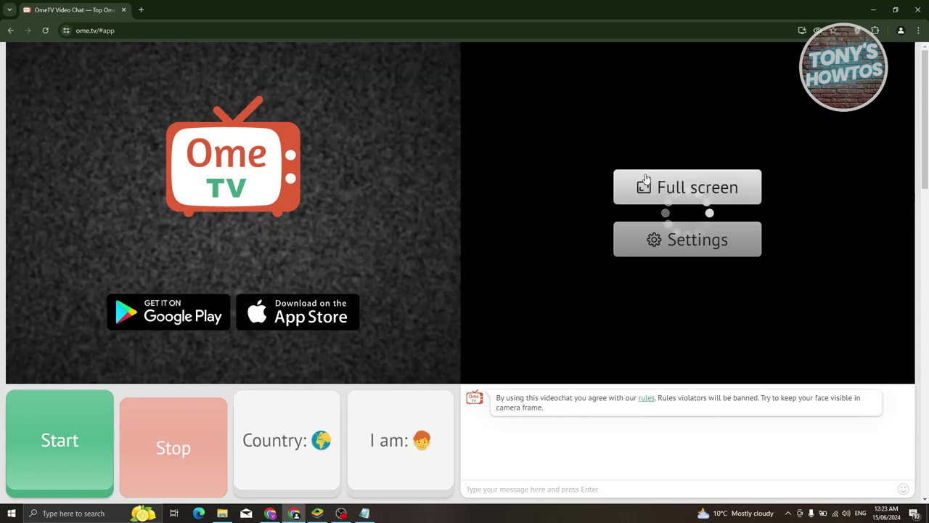
{"action": "left_click", "coordinate": [141, 10]}
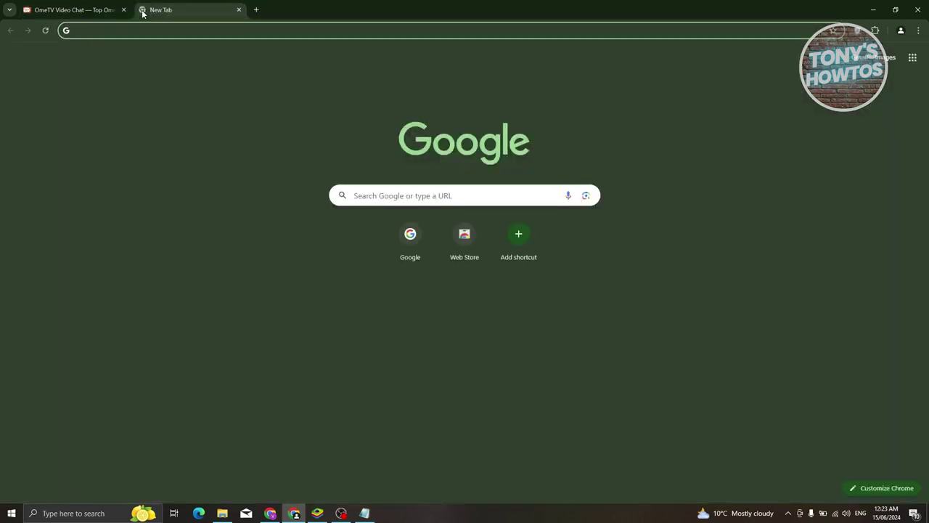
- Search Google for 'ometv' and close the original OmeTV chat tab
{"action": "type", "text": "ometv"}
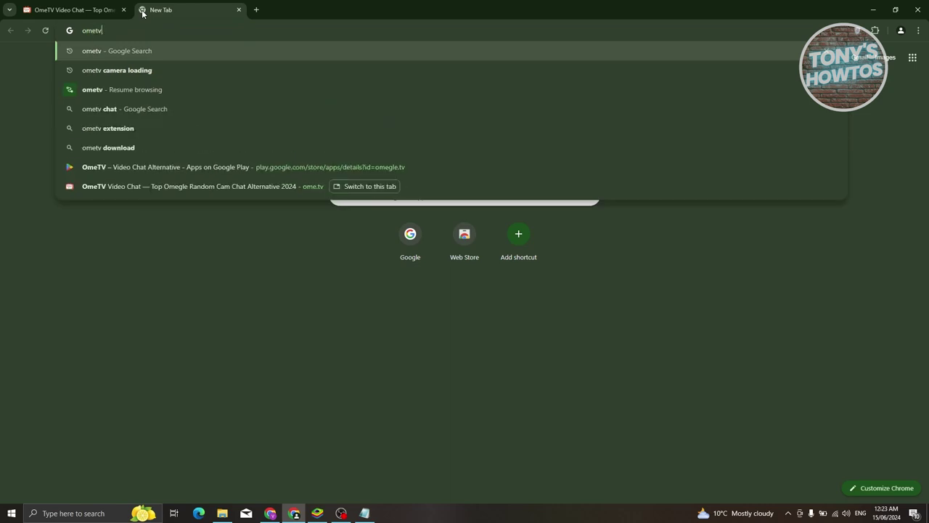
{"action": "key", "text": "Return"}
{"action": "left_click", "coordinate": [123, 9]}
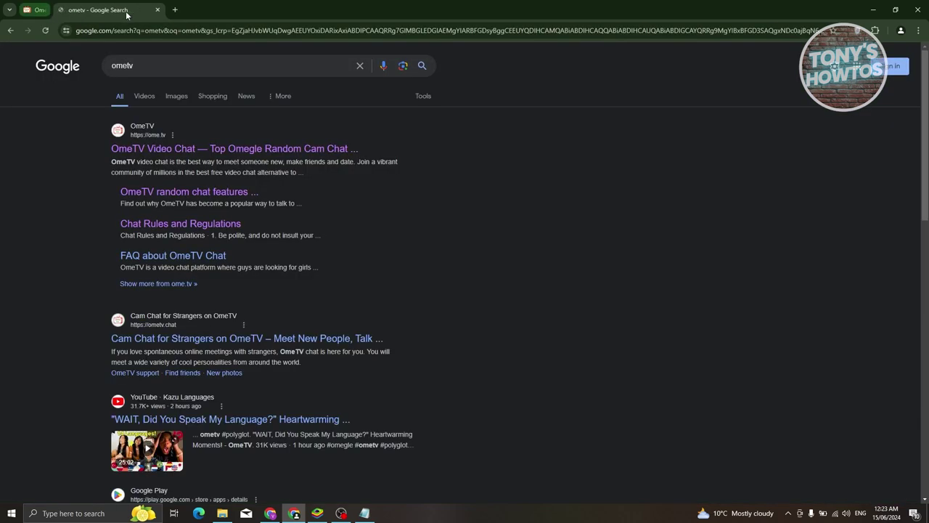
- Open the first OmeTV search result in a new tab and switch to it
{"action": "right_click", "coordinate": [185, 150]}
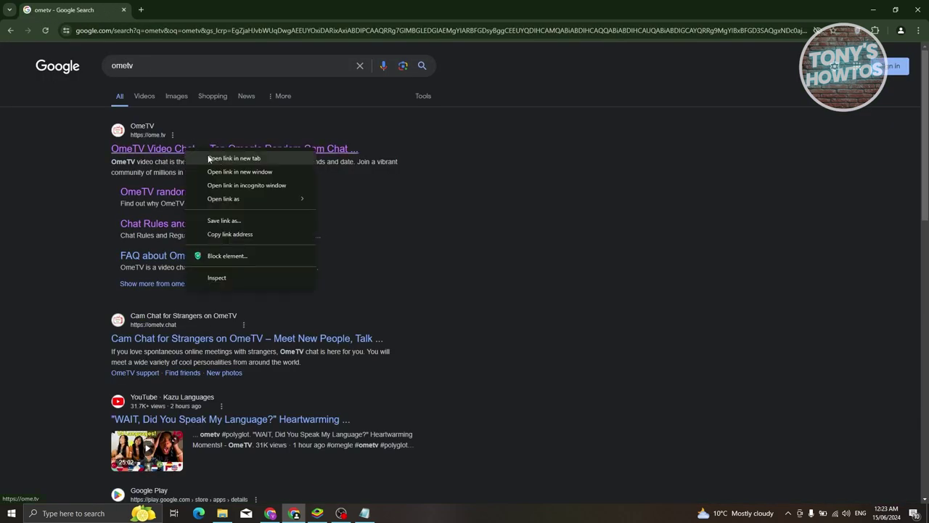
{"action": "left_click", "coordinate": [214, 159]}
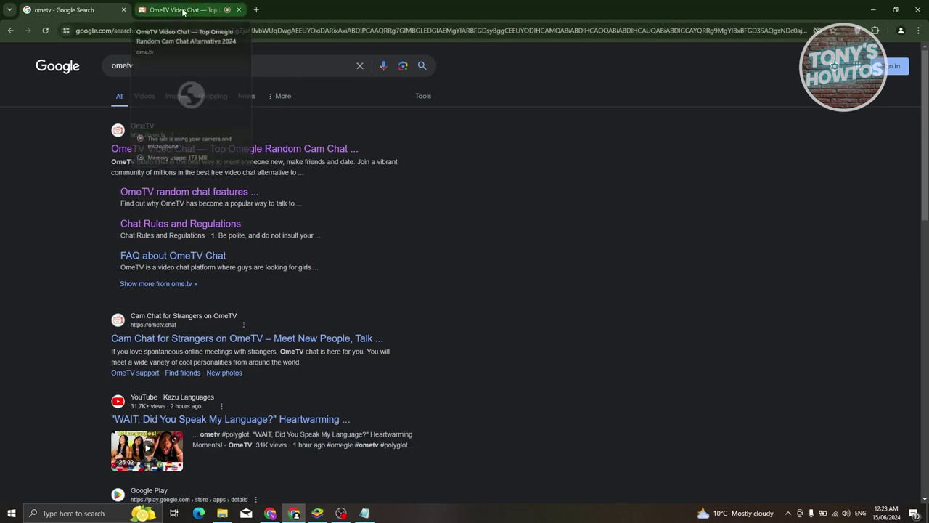
{"action": "left_click", "coordinate": [184, 9]}
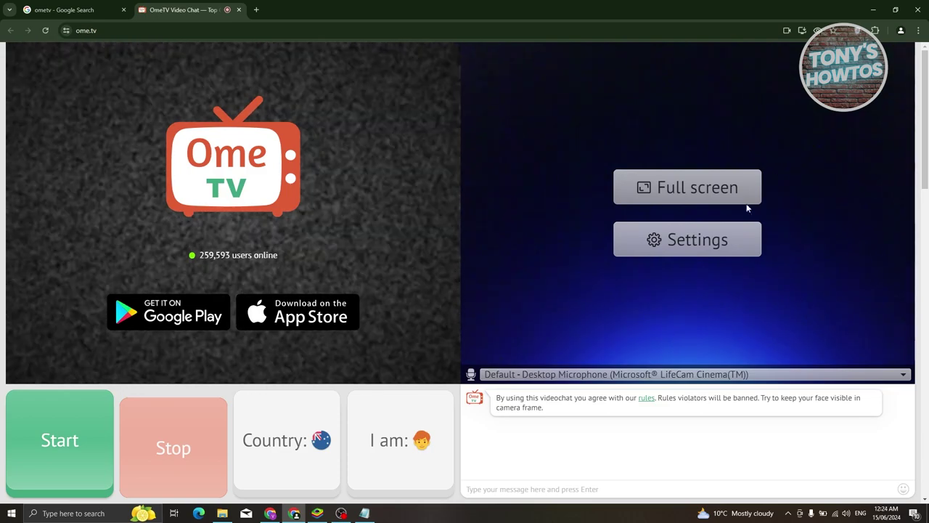